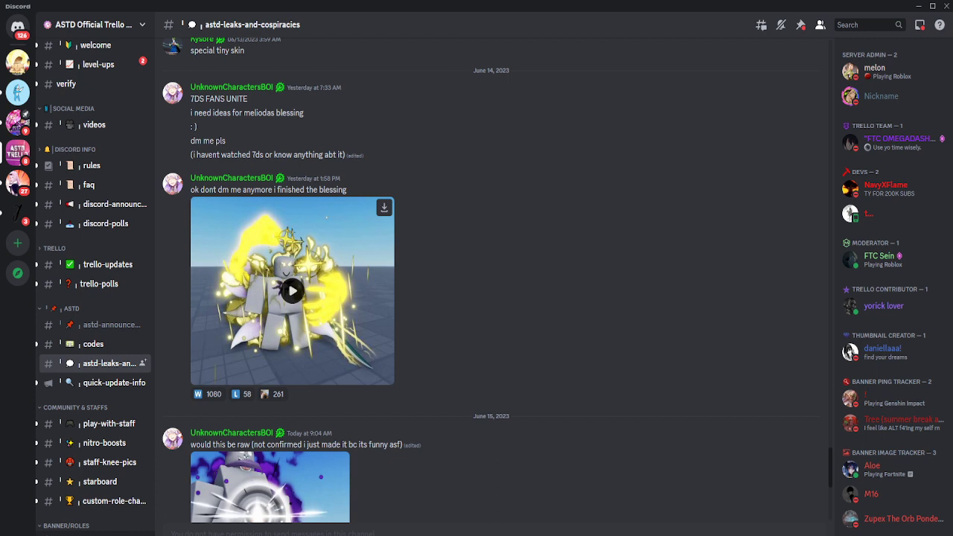
Play and pause the blessing preview video, then resume it past four seconds.
left_click(292, 290)
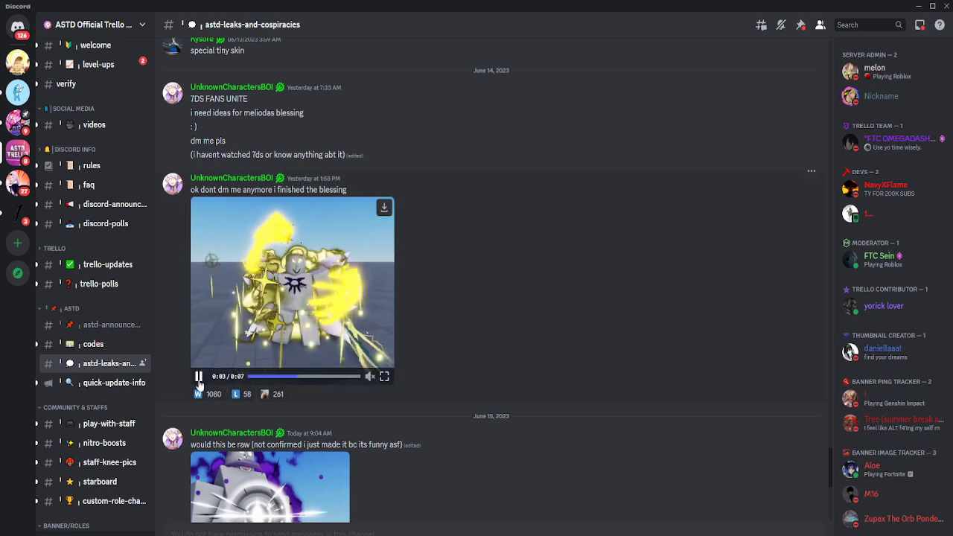
left_click(292, 290)
scroll(228, 181, "up", 3)
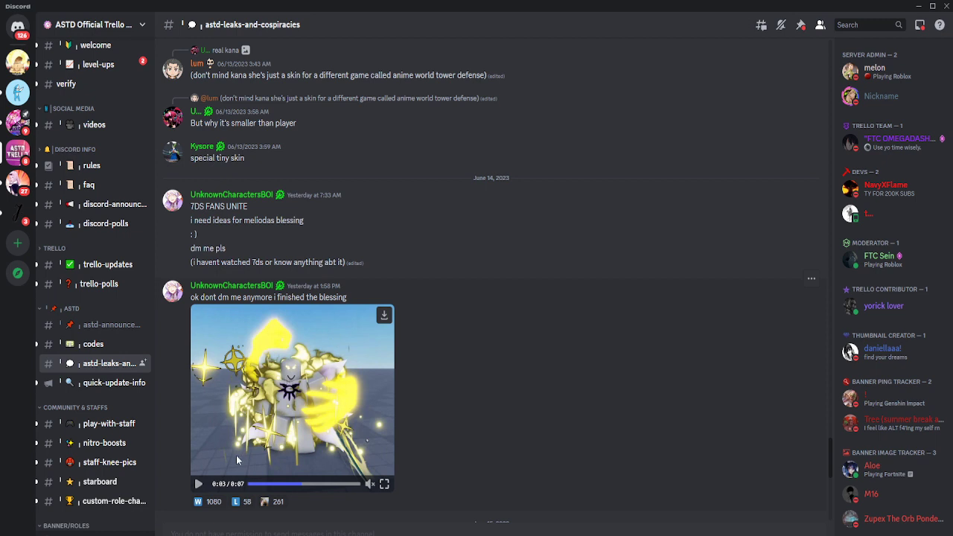
scroll(253, 491, "down", 1)
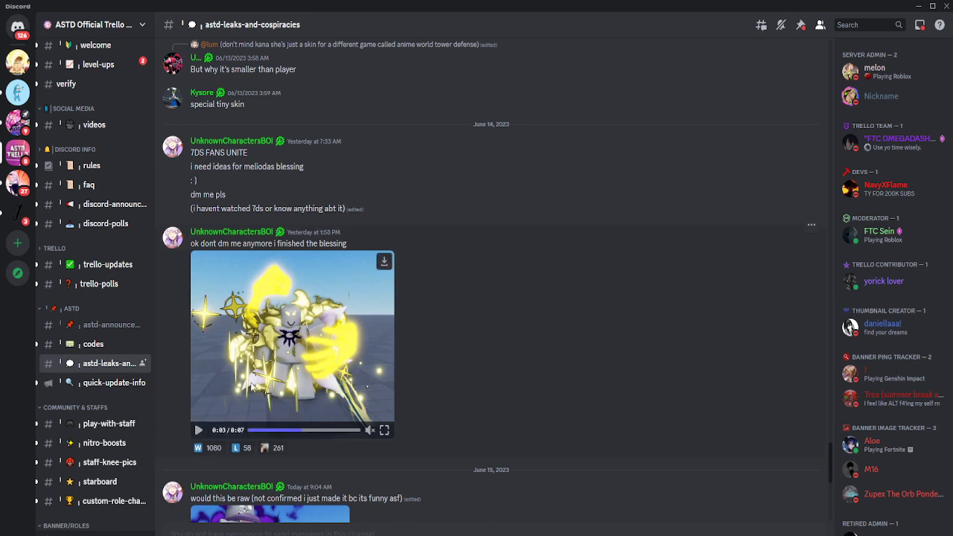
left_click(198, 430)
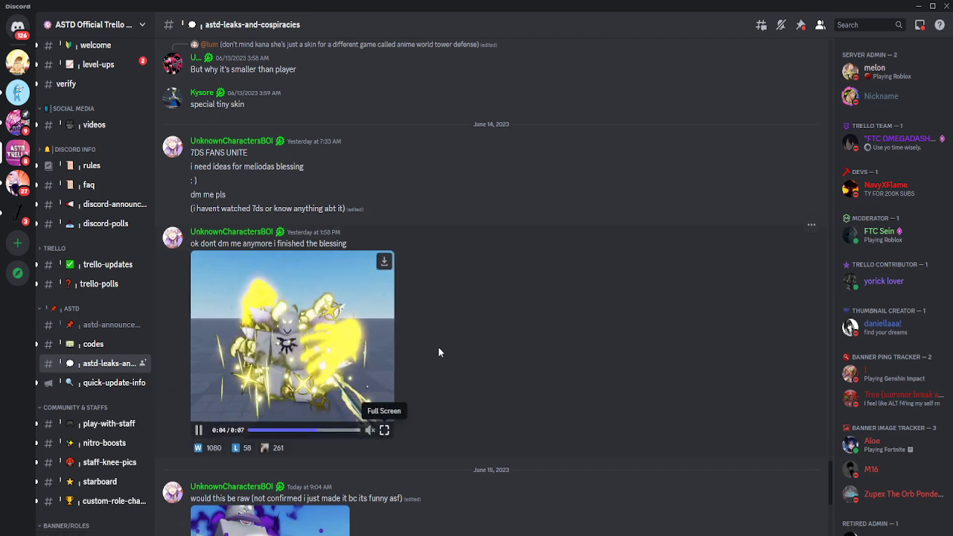
Watch the blessing video full screen to 0:07, then return to the leaks channel.
left_click(385, 430)
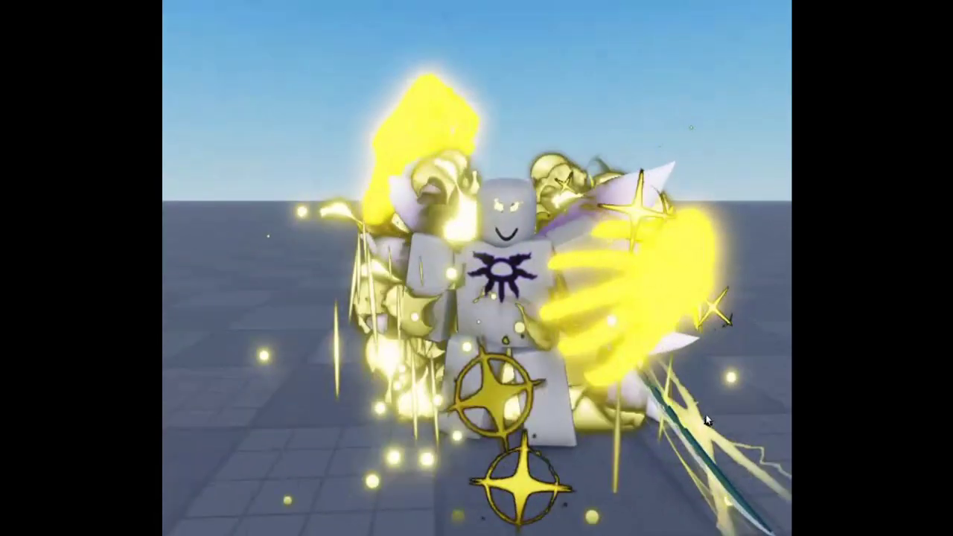
key("Escape")
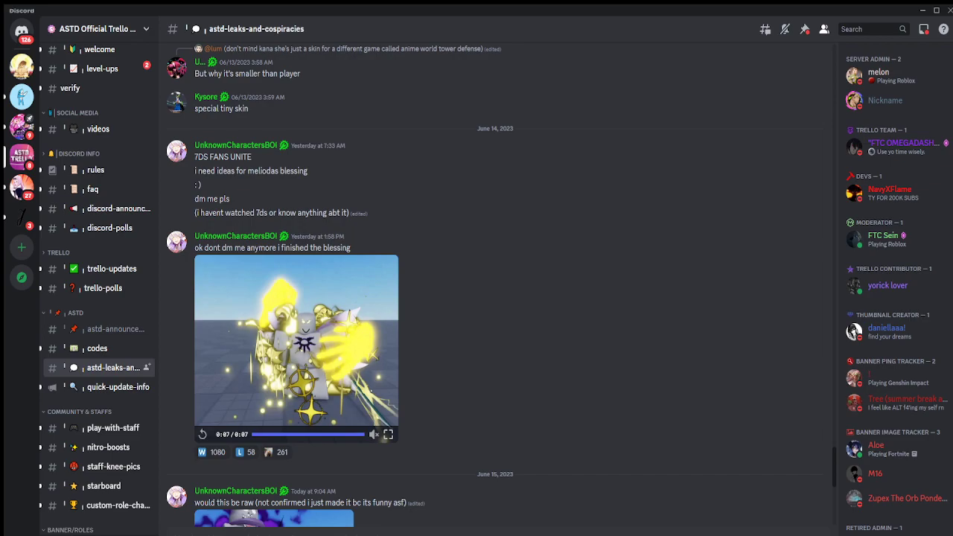